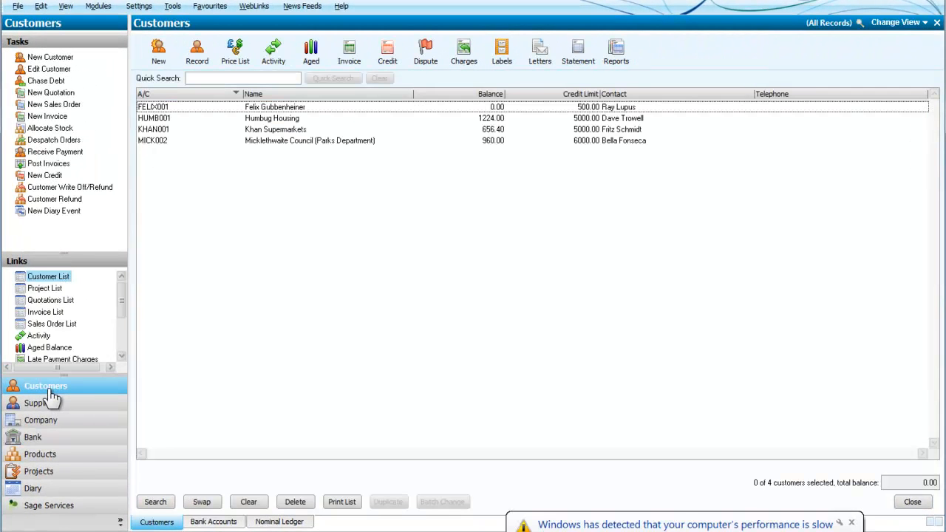
# Step: Open the customer report browser and show the Customer Details Reports category
pyautogui.click(119, 326)
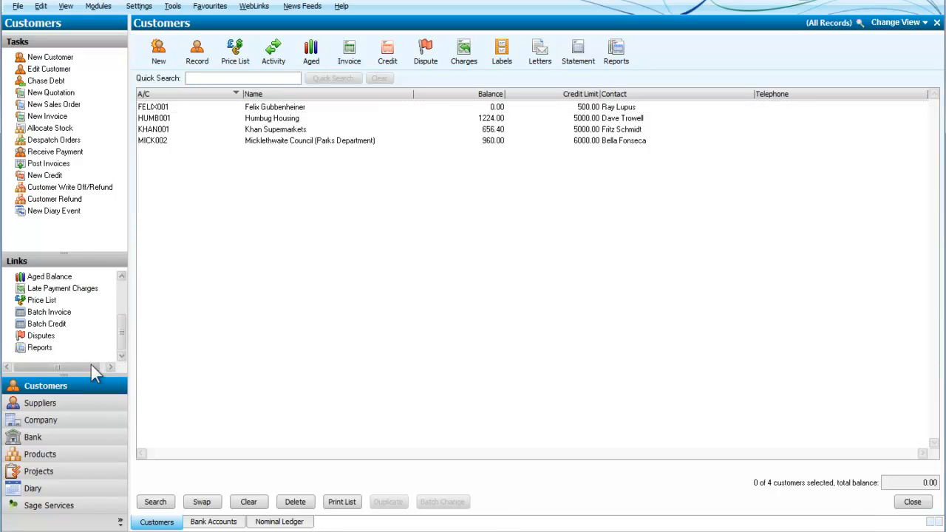
pyautogui.click(43, 350)
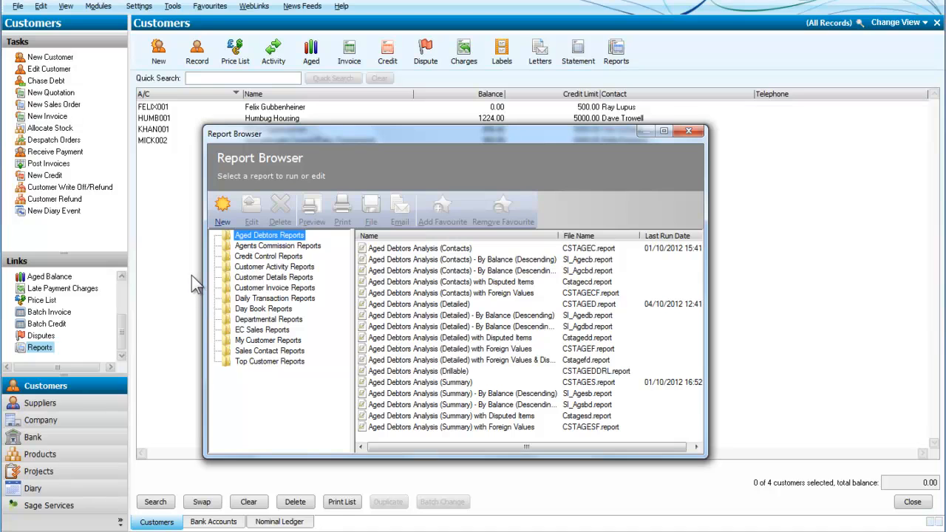
pyautogui.click(266, 278)
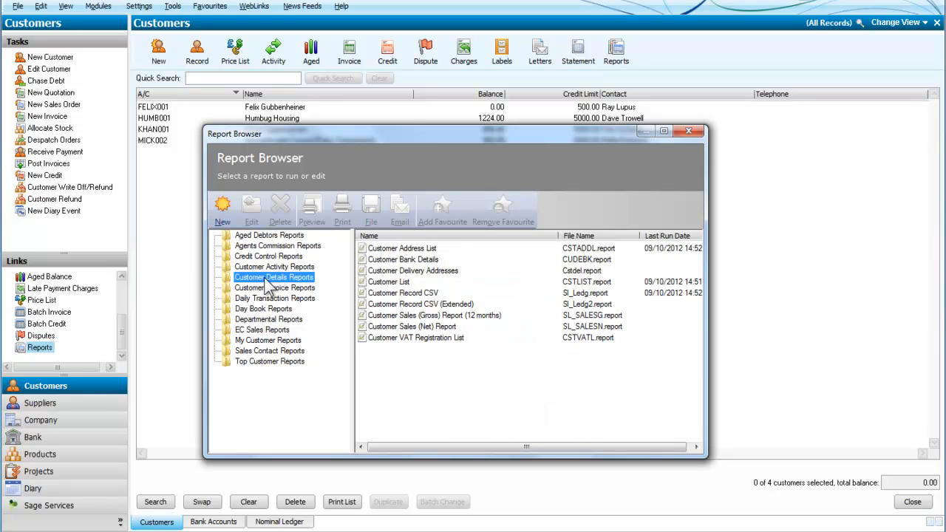
# Step: Preview the Customer List report with the default Between (inclusive) customer reference range, then close the preview
pyautogui.click(392, 284)
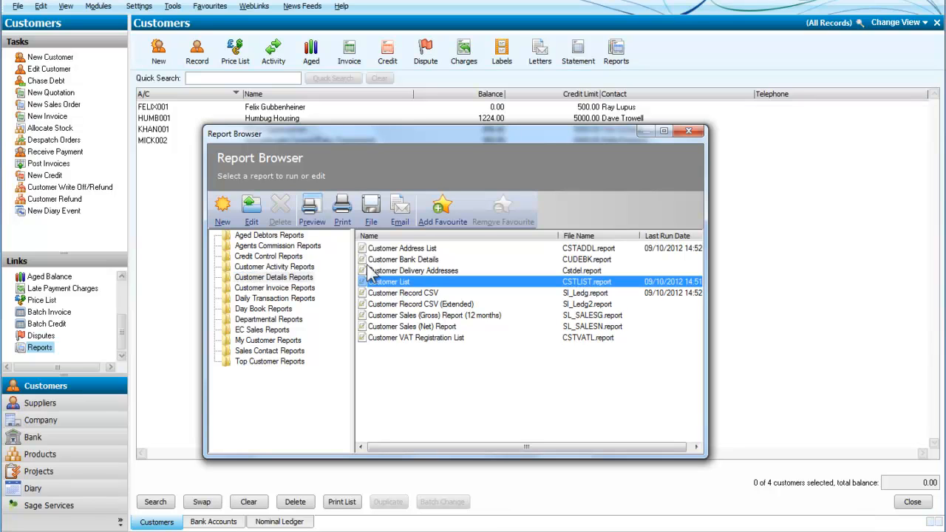
pyautogui.click(311, 210)
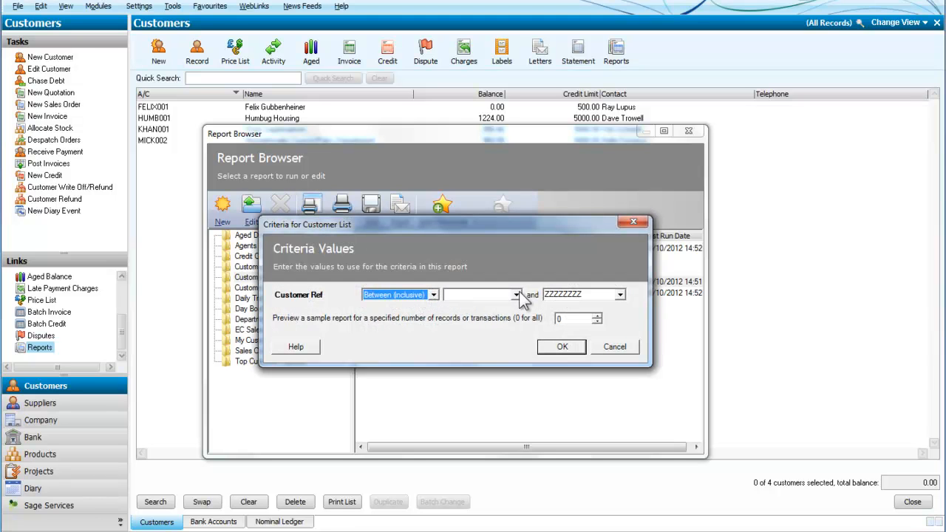
pyautogui.click(434, 294)
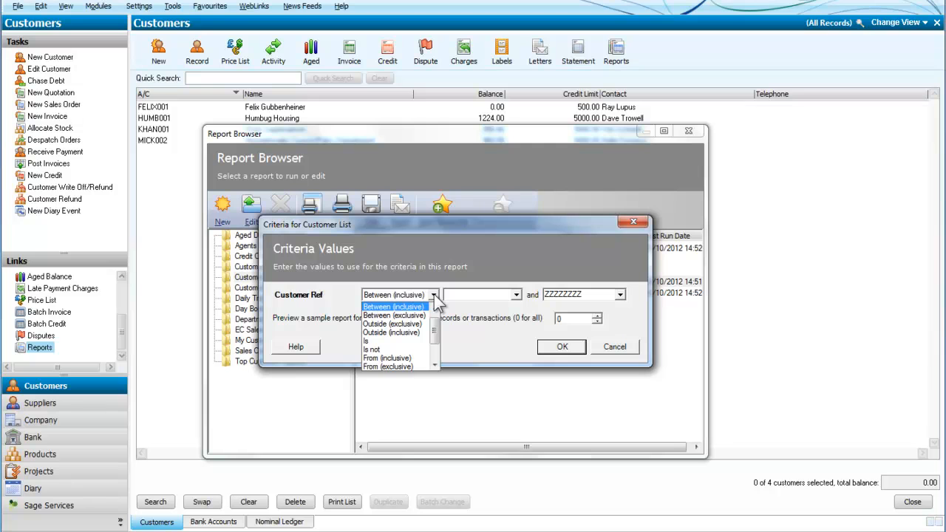
pyautogui.click(435, 294)
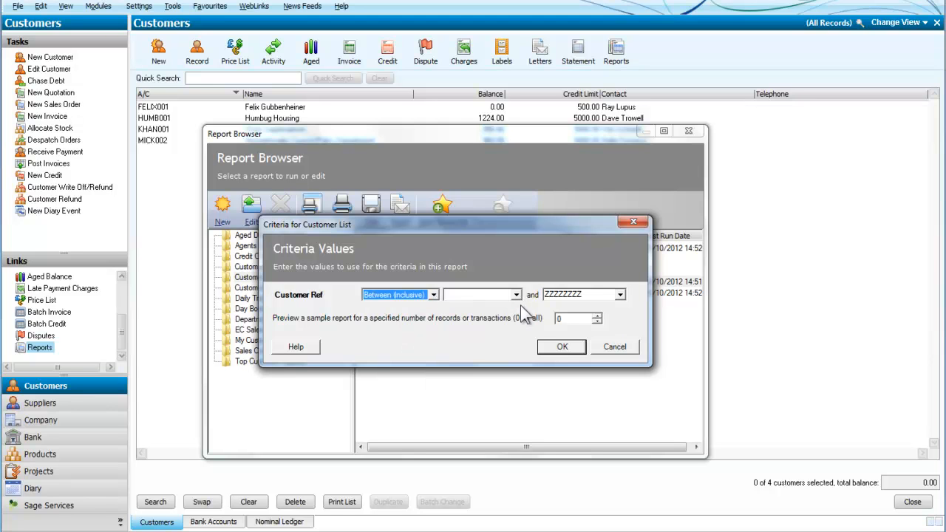
pyautogui.click(560, 347)
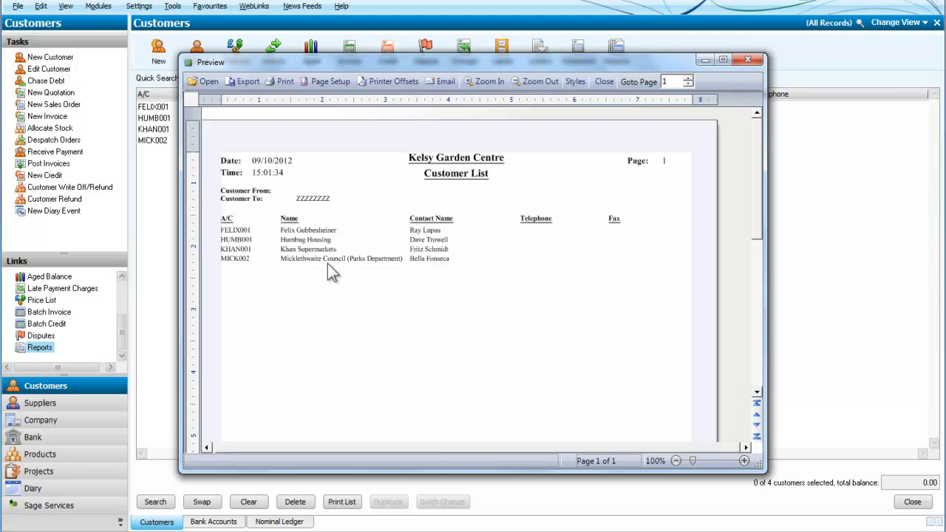
pyautogui.click(747, 60)
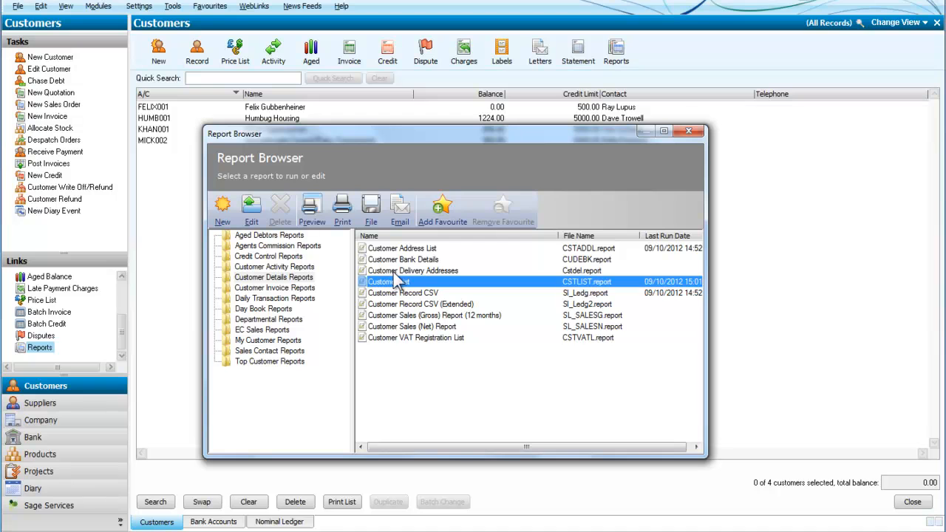
# Step: Preview the Customer Address List report for the full default range of customer references
pyautogui.click(406, 251)
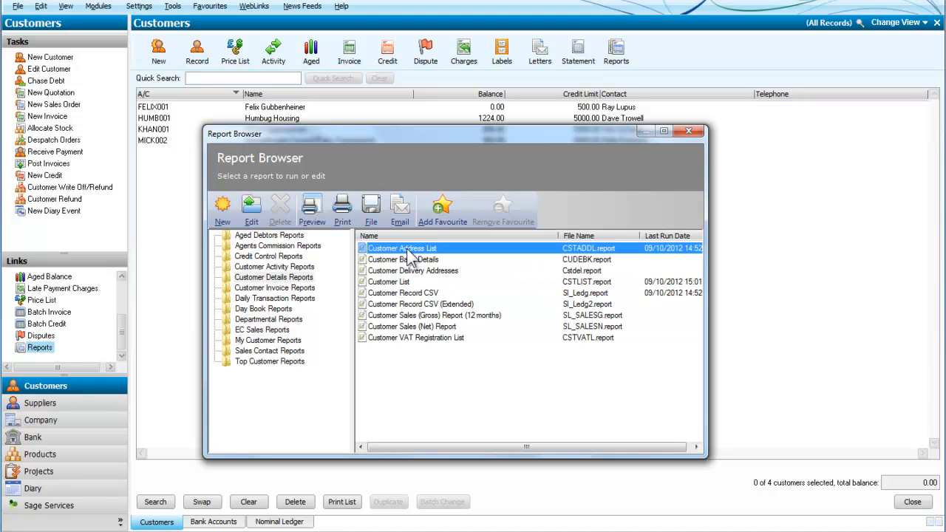
pyautogui.click(311, 215)
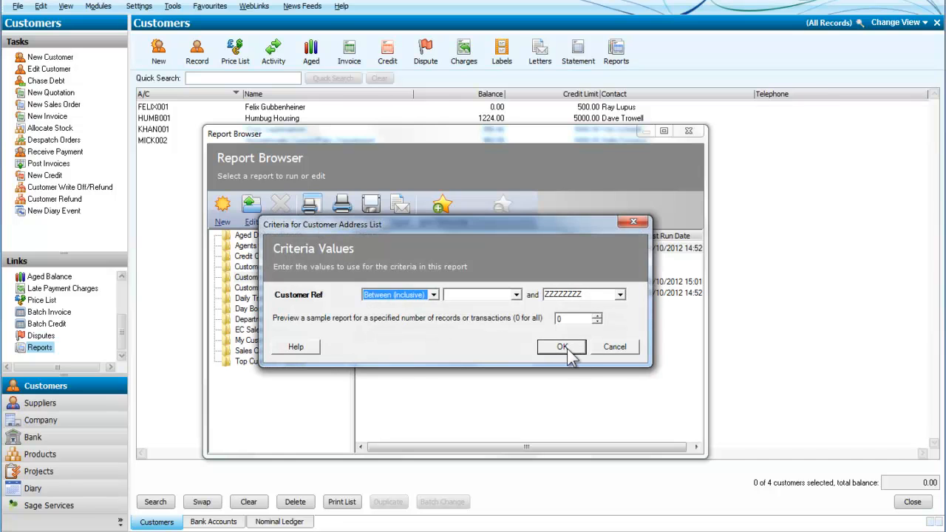
pyautogui.click(578, 348)
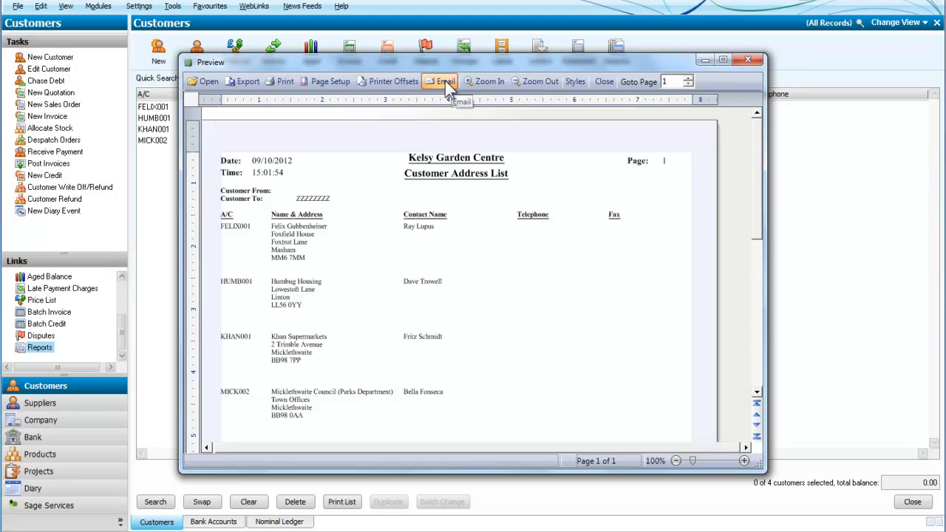
# Step: Export the previewed address list to the Desktop as CSTADDL.pdf, then close the preview and the report browser
pyautogui.click(243, 82)
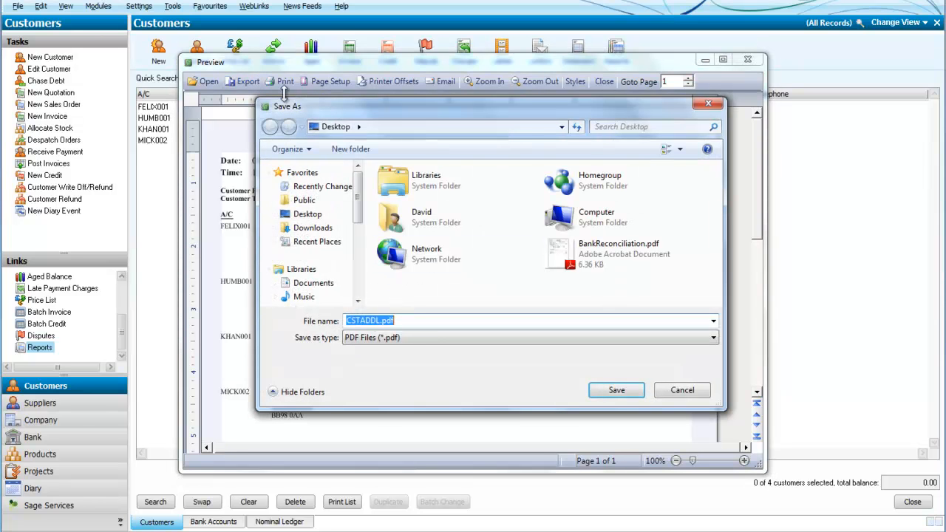
pyautogui.click(289, 218)
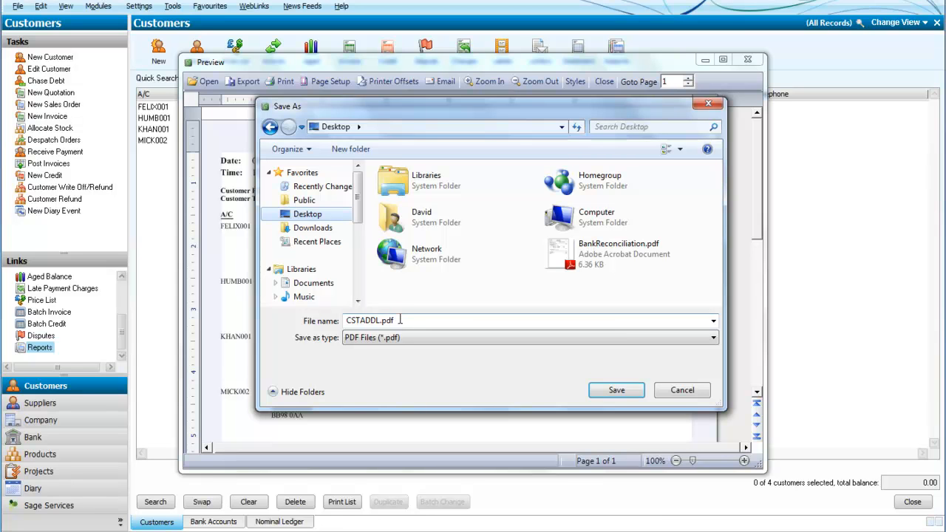
pyautogui.click(613, 390)
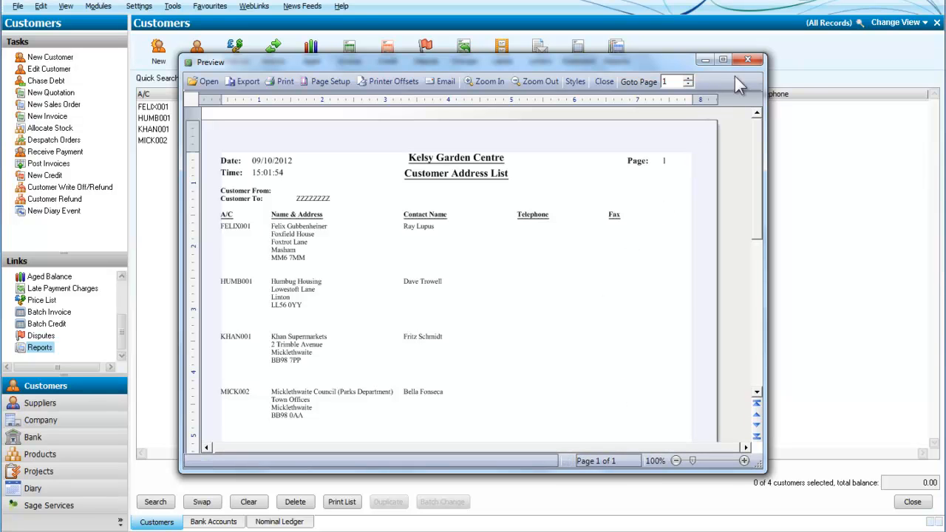
pyautogui.click(747, 60)
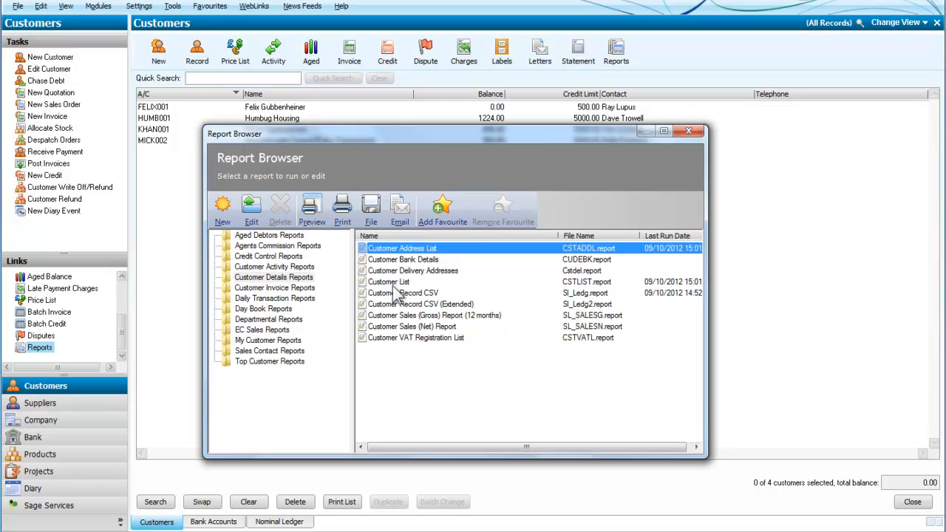
pyautogui.click(688, 131)
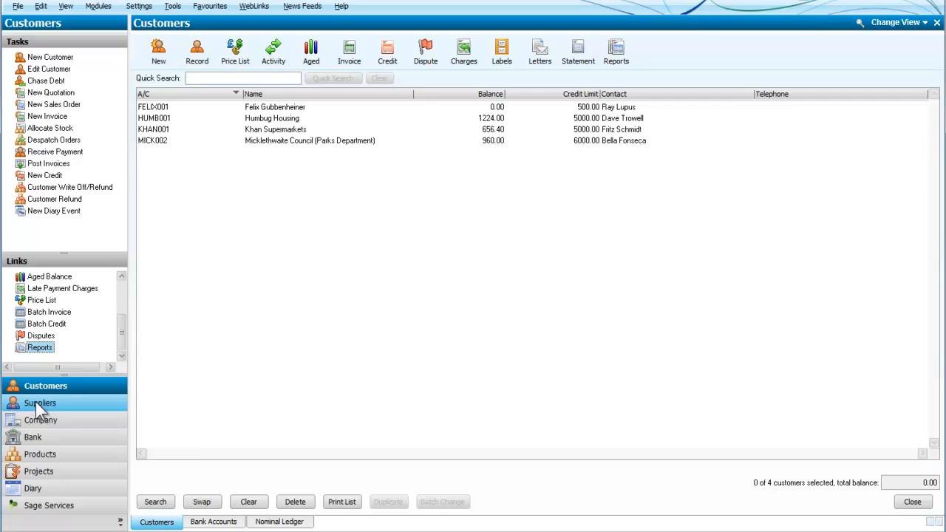
# Step: Switch to the Suppliers module and open its report browser at the Supplier Details Reports category
pyautogui.click(39, 405)
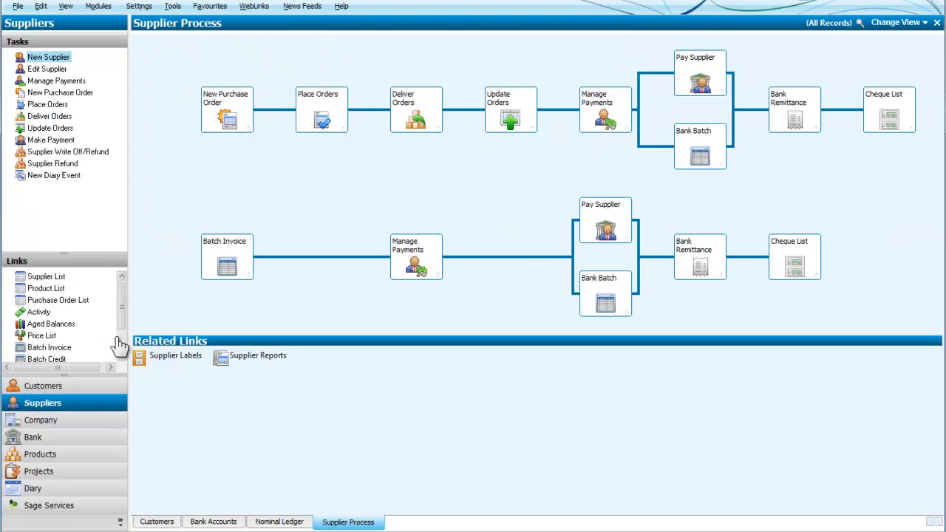
pyautogui.scroll(-1, 122, 340)
pyautogui.click(41, 348)
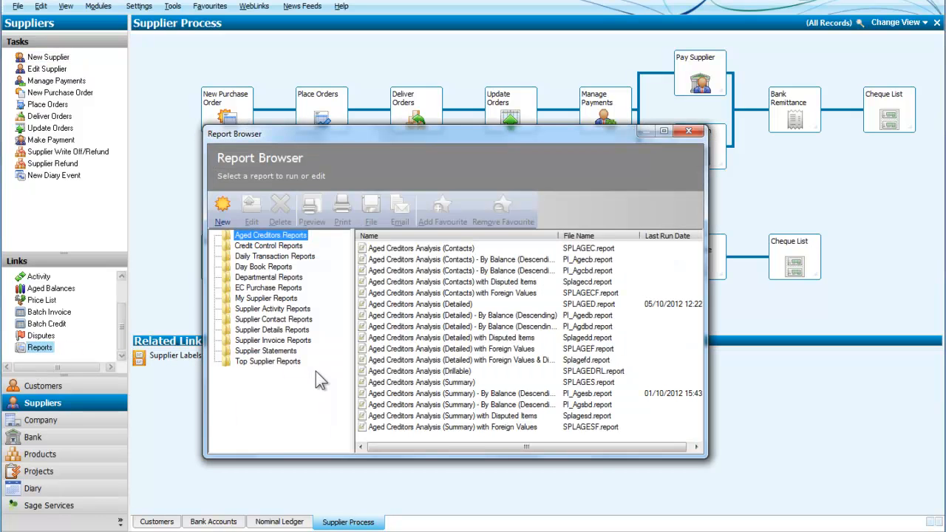
pyautogui.click(264, 332)
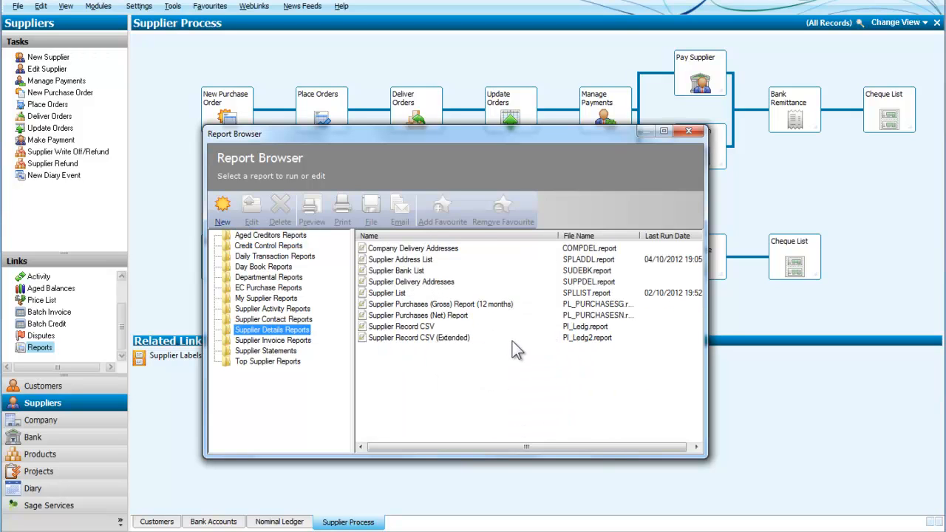
# Step: Preview the Supplier List report with the default supplier reference range, then close the preview
pyautogui.click(385, 294)
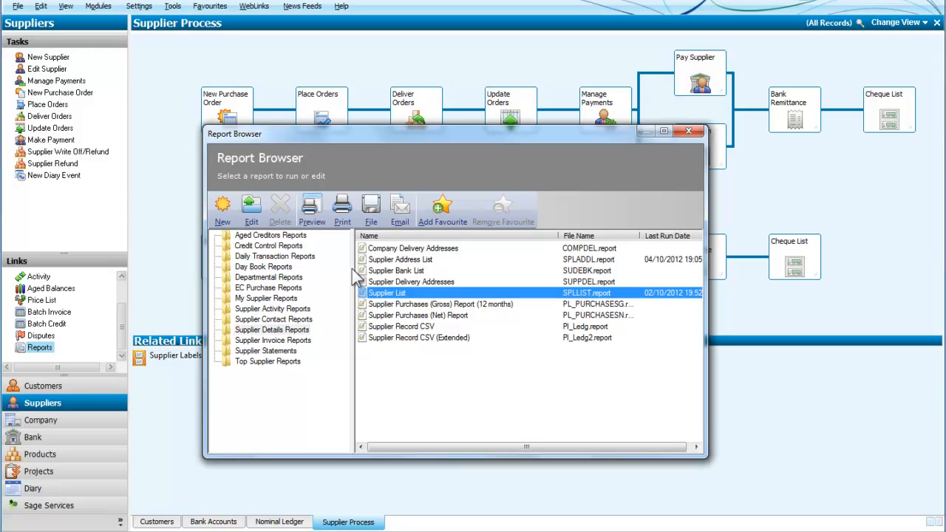
pyautogui.click(310, 210)
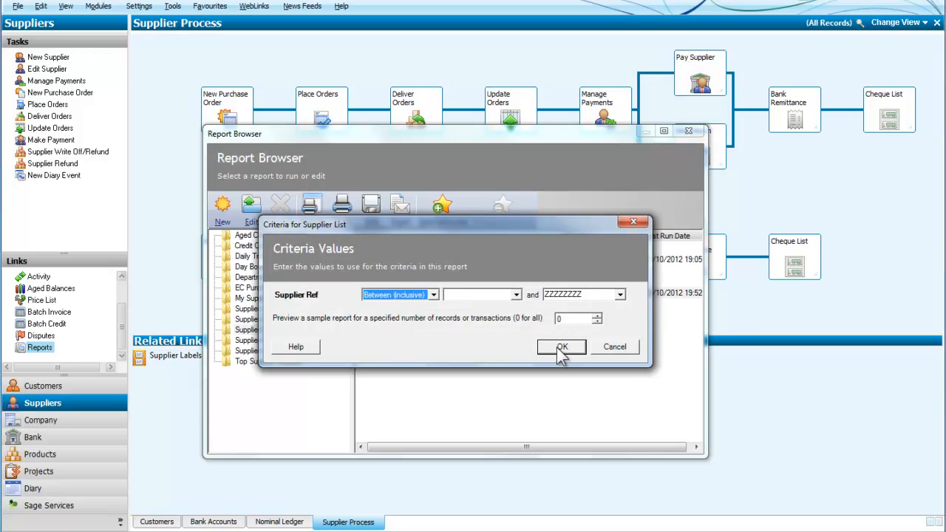
pyautogui.click(558, 348)
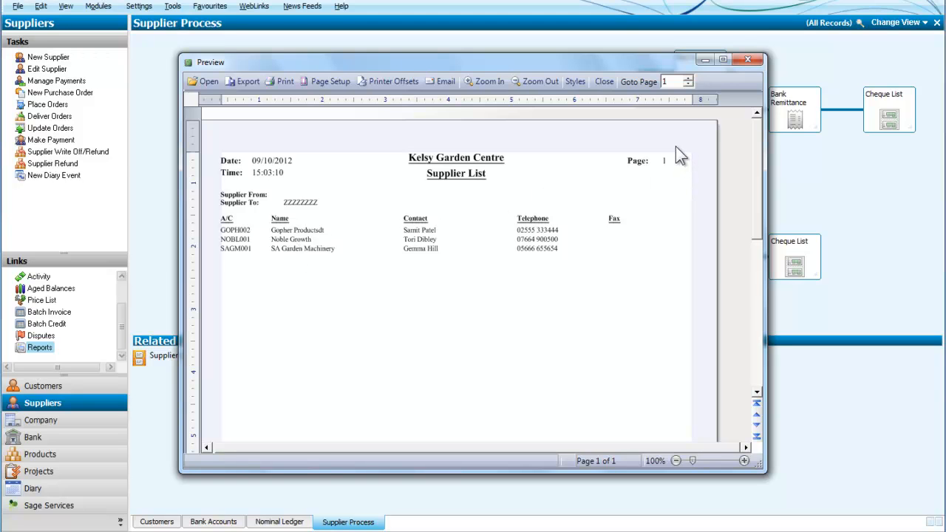
pyautogui.click(747, 60)
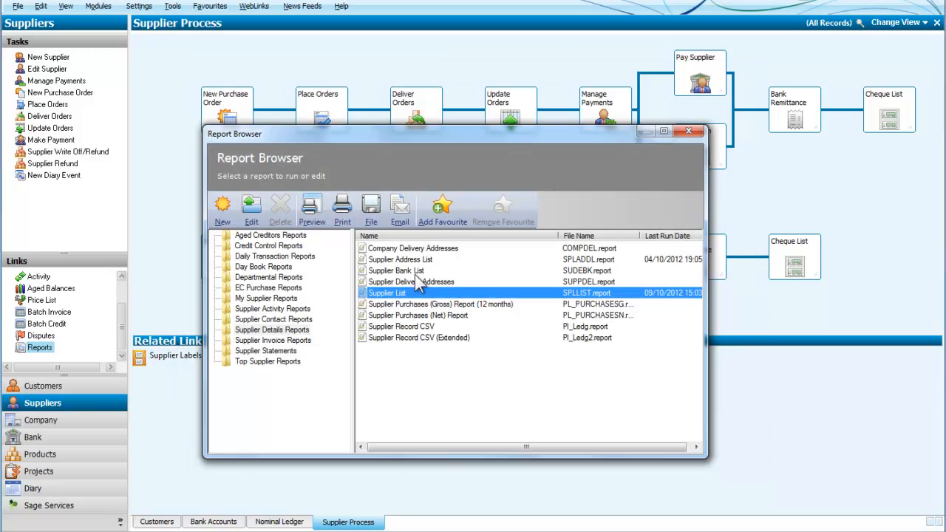
# Step: Preview the Supplier Address List report with the default supplier reference range, then close the preview
pyautogui.click(396, 263)
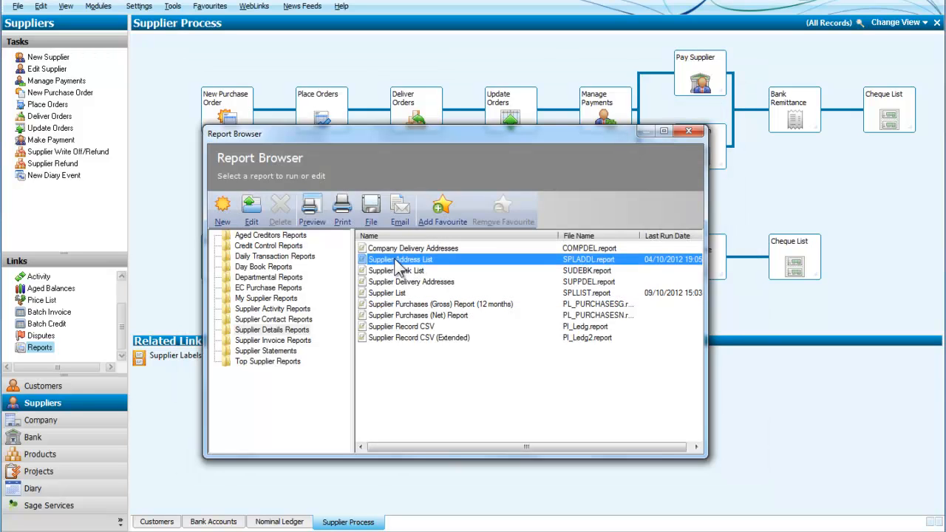
pyautogui.click(311, 211)
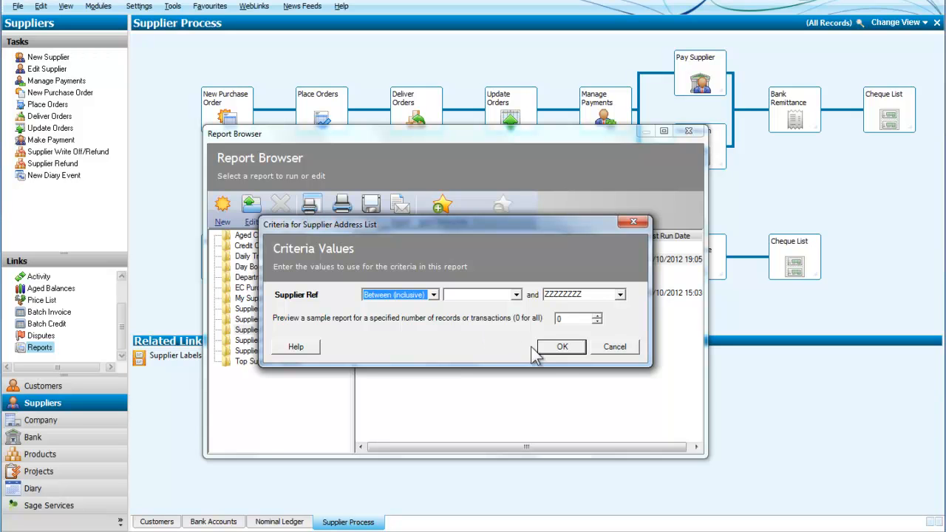
pyautogui.click(560, 347)
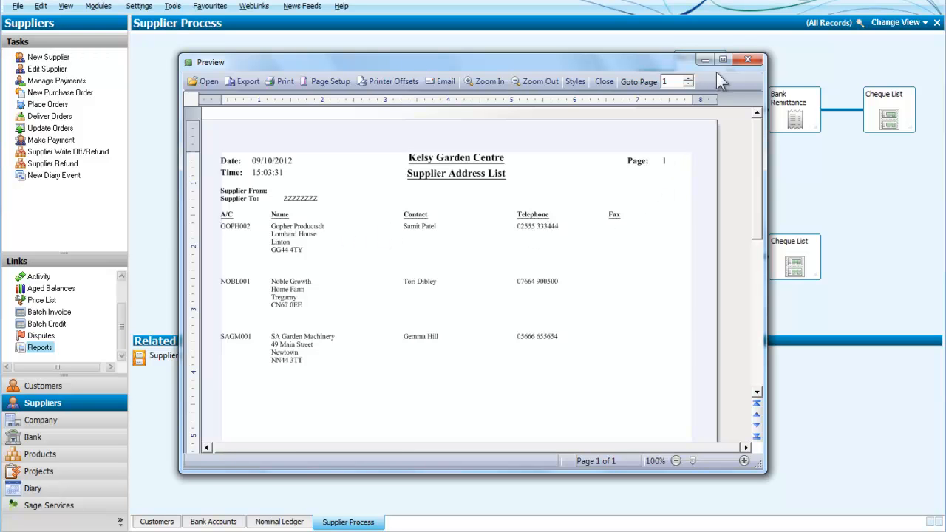
pyautogui.click(748, 59)
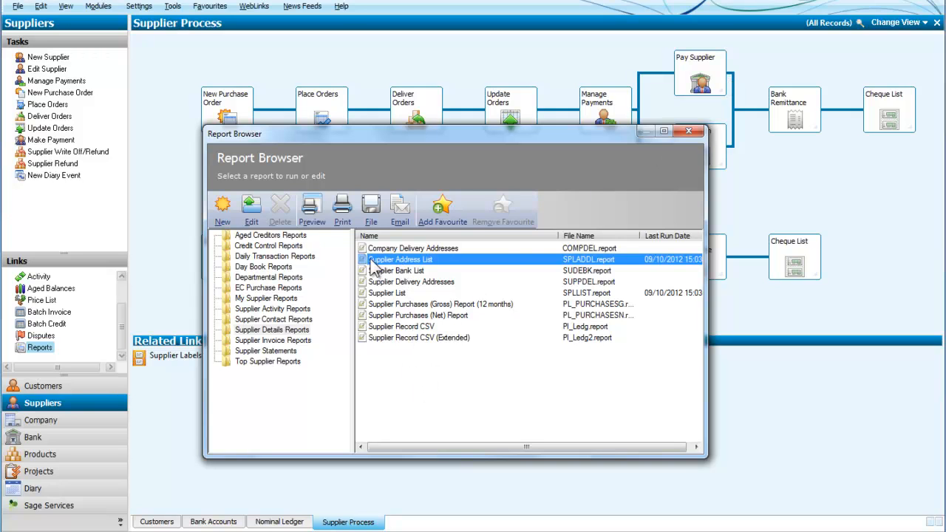
# Step: Preview the Supplier Address List with the Supplier Ref criterion set to Is for Noble Growth, then close the preview
pyautogui.click(309, 210)
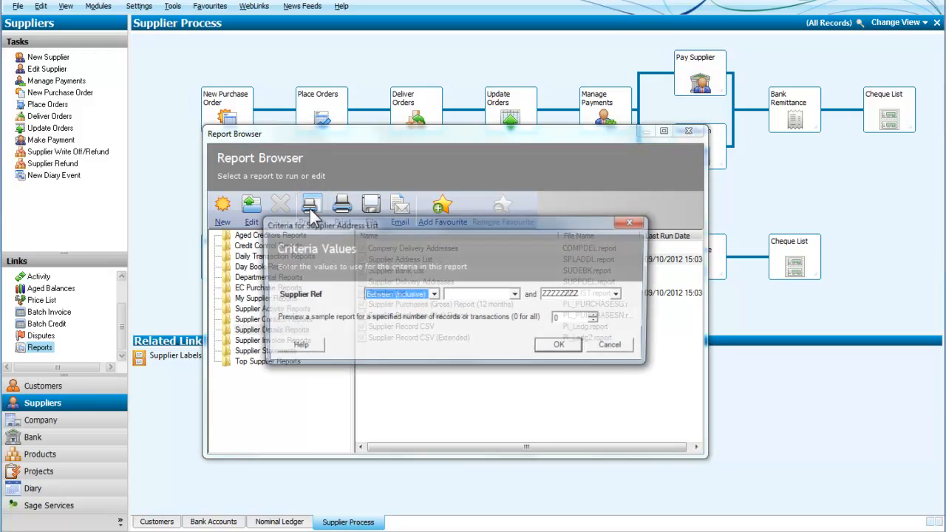
pyautogui.click(434, 295)
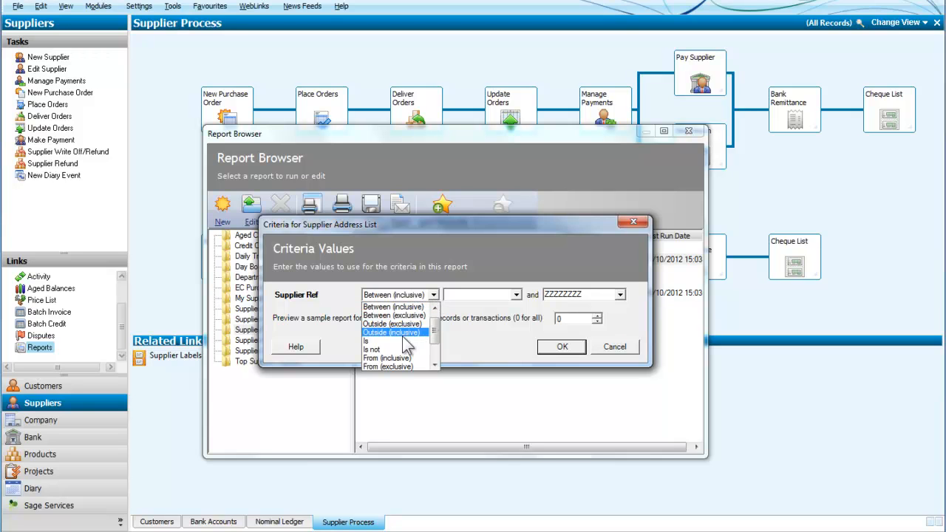
pyautogui.click(369, 341)
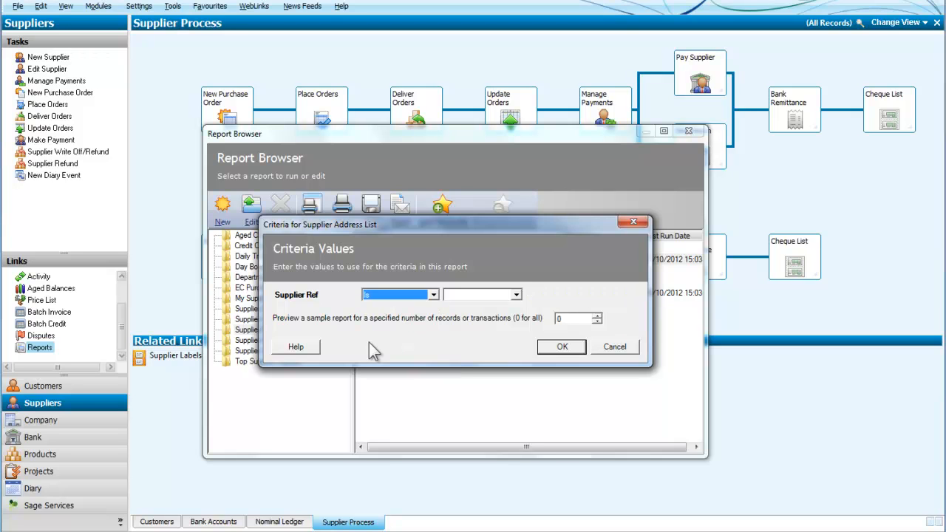
pyautogui.click(517, 296)
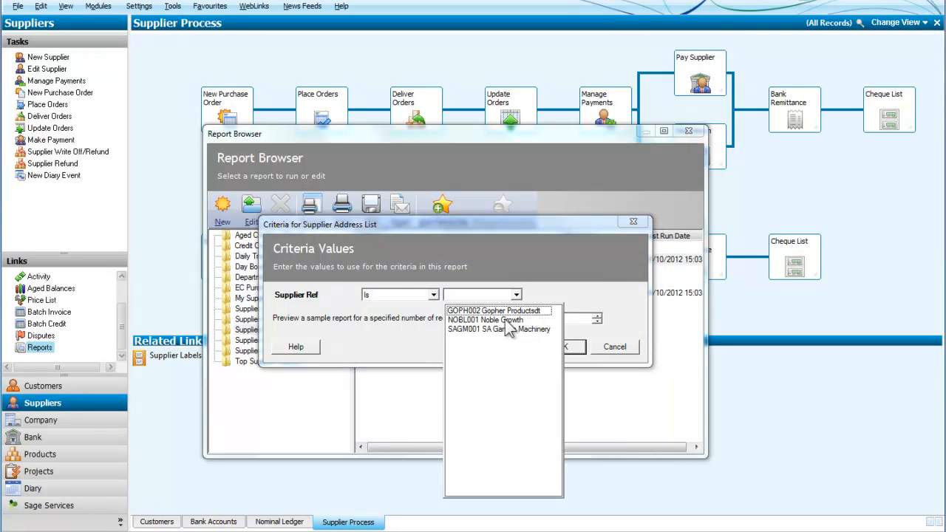
pyautogui.click(495, 320)
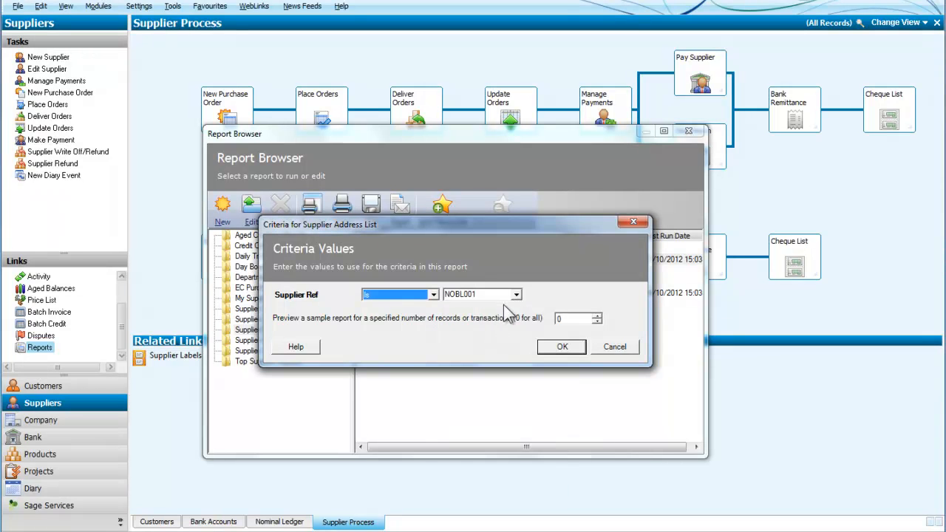
pyautogui.click(560, 348)
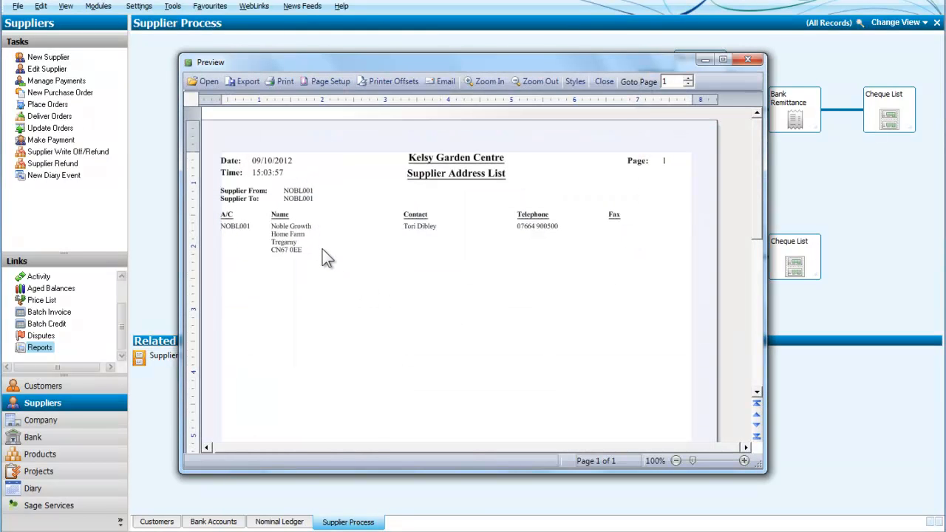
pyautogui.click(738, 64)
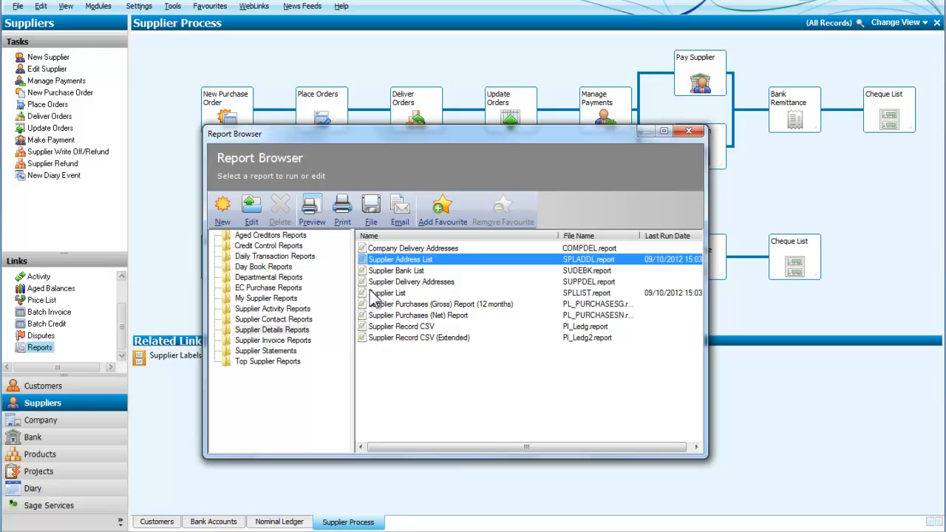
# Step: Preview the Supplier Address List from Supplier Details Reports again, keeping the default inclusive supplier reference range
pyautogui.click(272, 333)
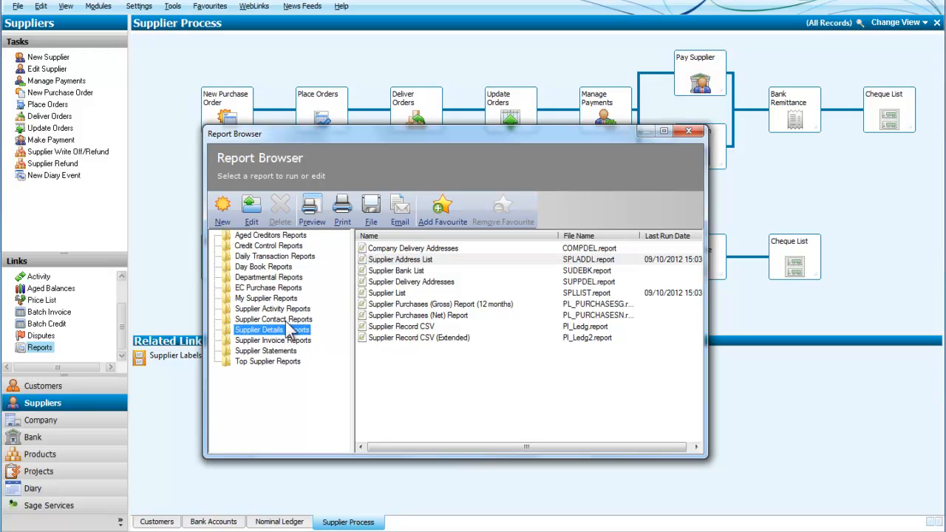
pyautogui.click(385, 262)
pyautogui.click(312, 218)
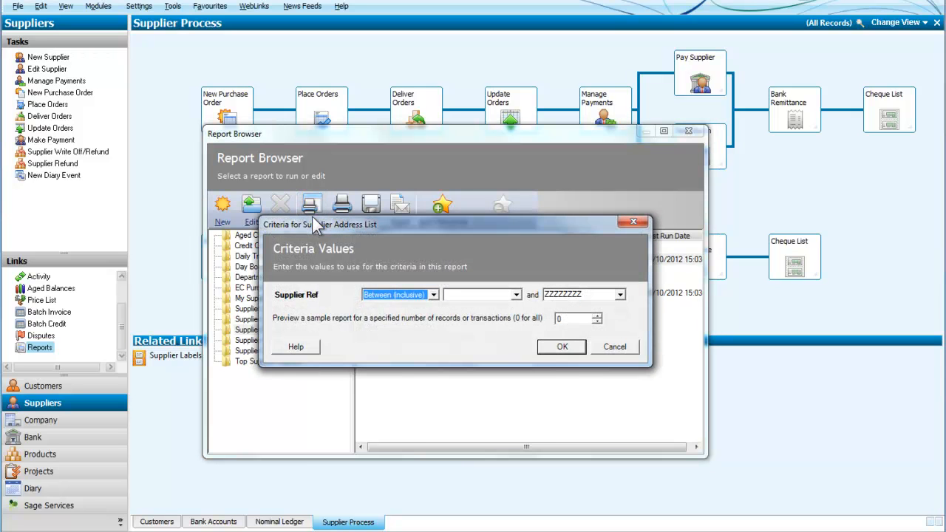
pyautogui.click(555, 347)
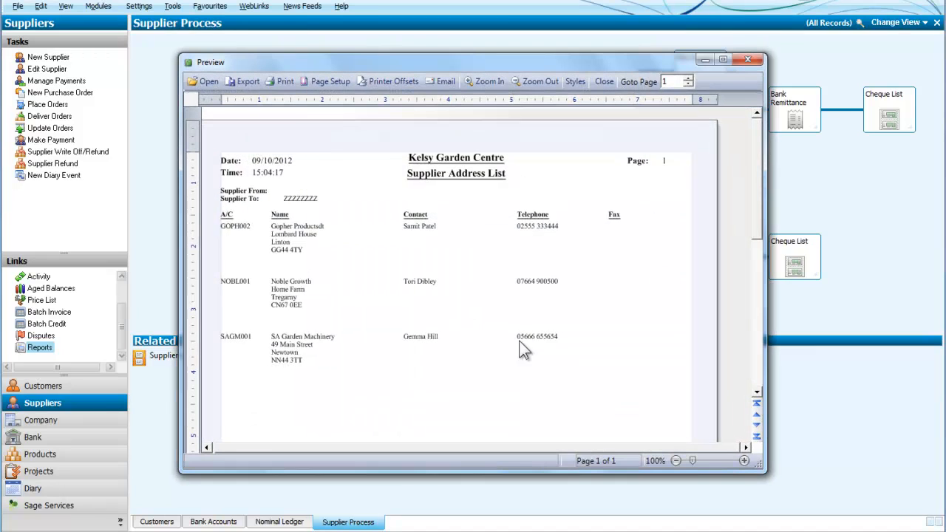
# Step: Print the previewed report to the Microsoft XPS Document Writer, saving the XPS file on the Desktop as "address list"
pyautogui.click(284, 81)
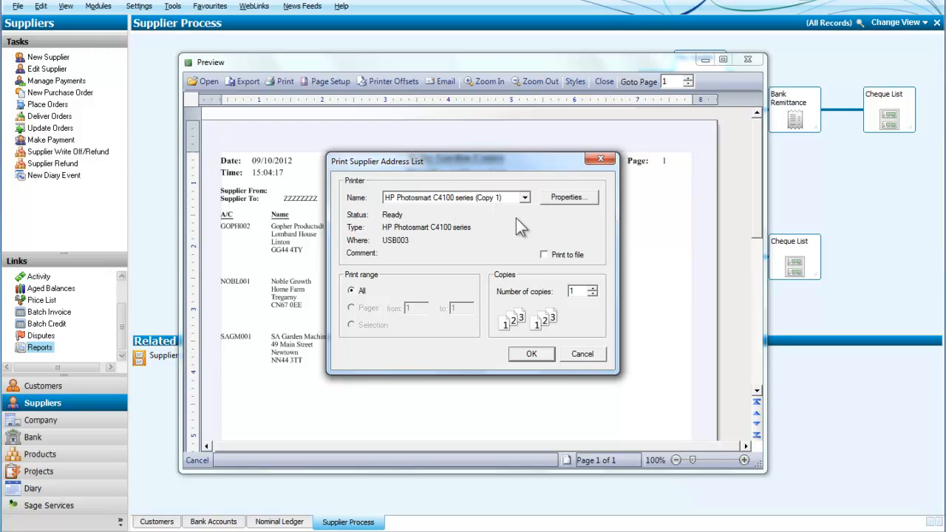
pyautogui.click(524, 198)
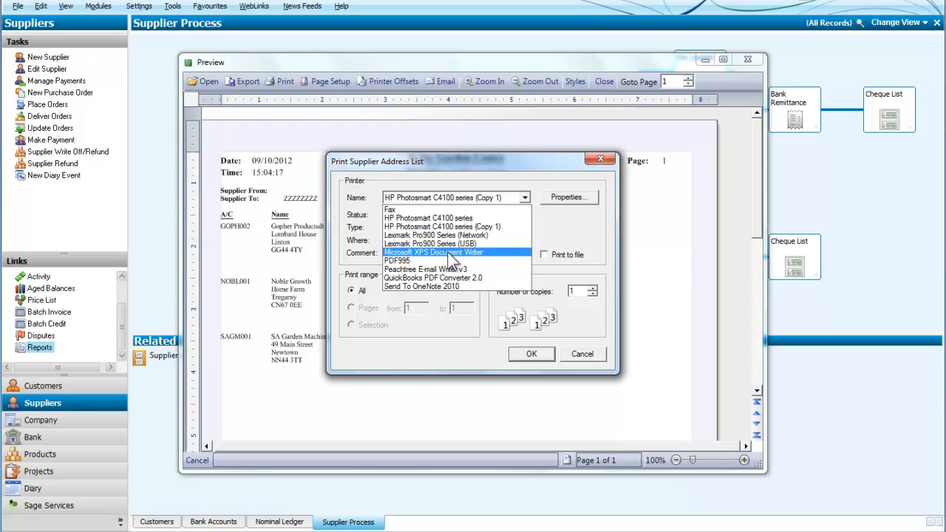
pyautogui.click(451, 254)
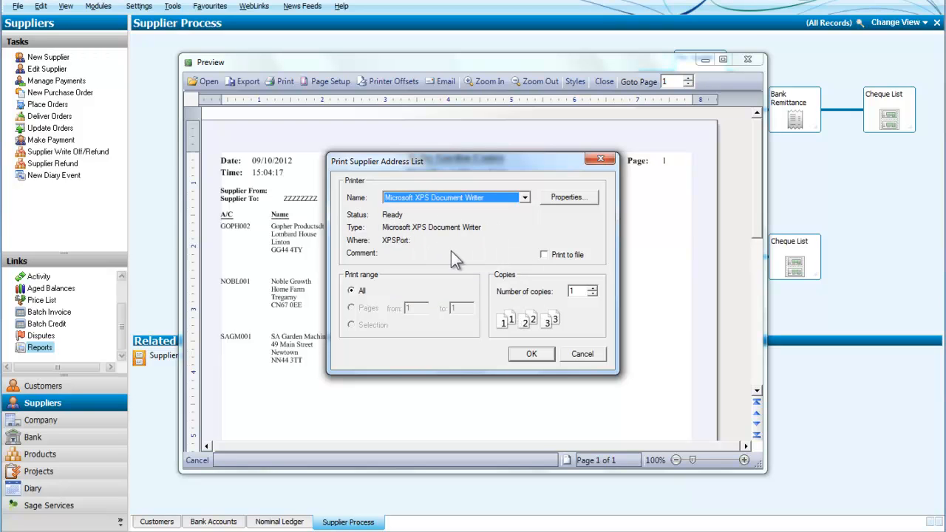
pyautogui.click(528, 354)
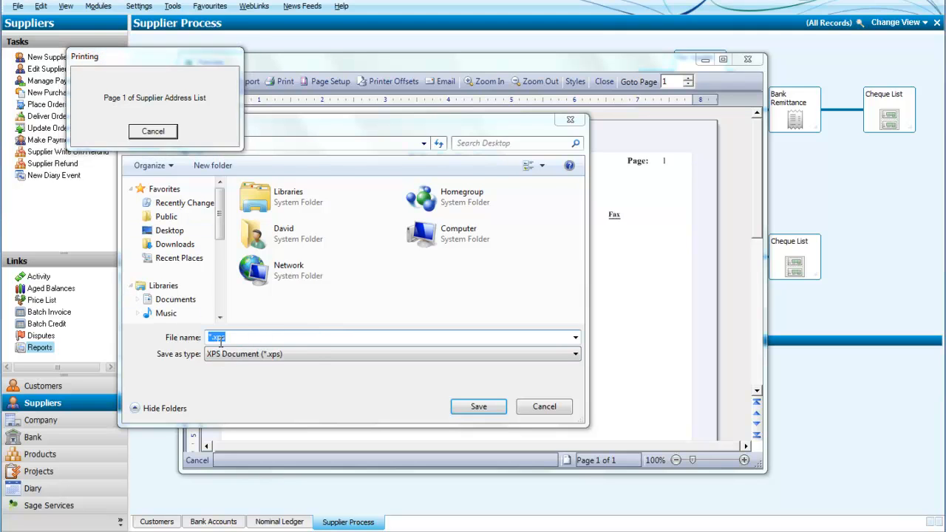
pyautogui.write('a')
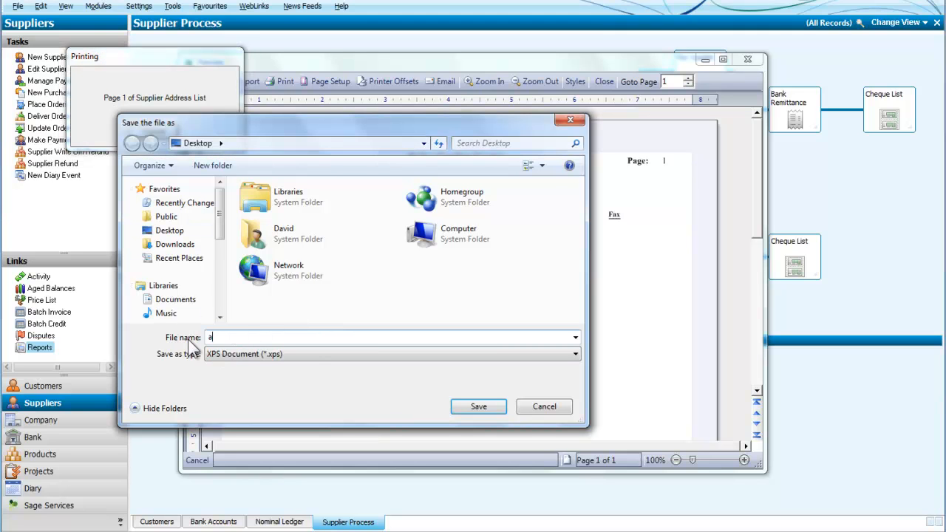
pyautogui.write('ddress list')
pyautogui.click(473, 408)
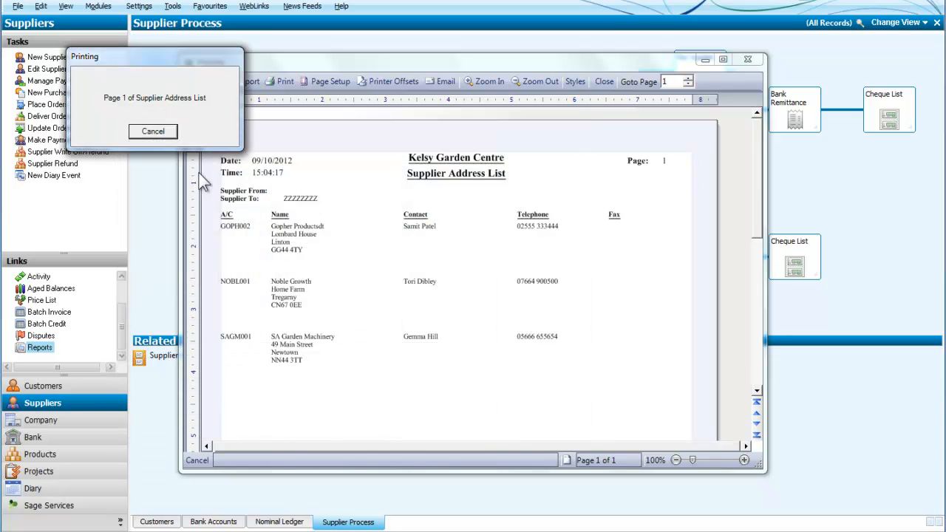
# Step: Cancel the running print job, then close the report preview and the report browser
pyautogui.click(154, 132)
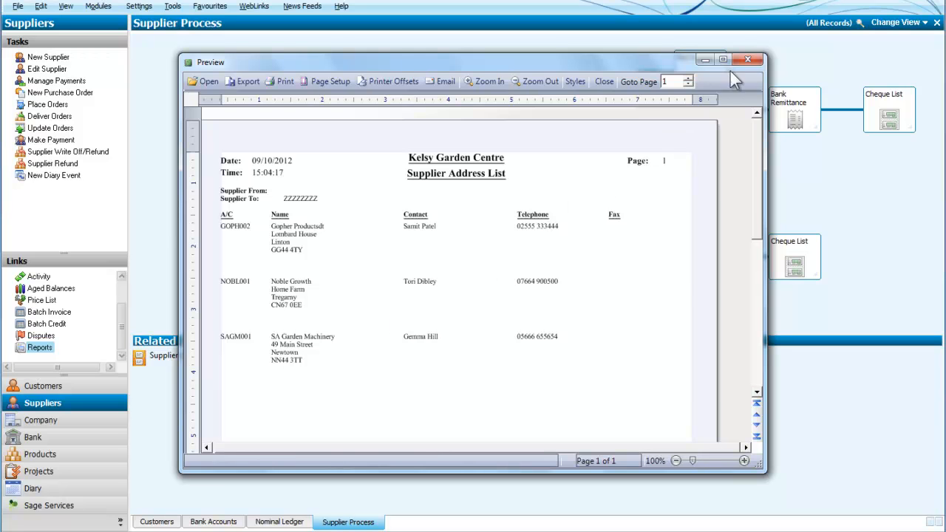
pyautogui.click(748, 60)
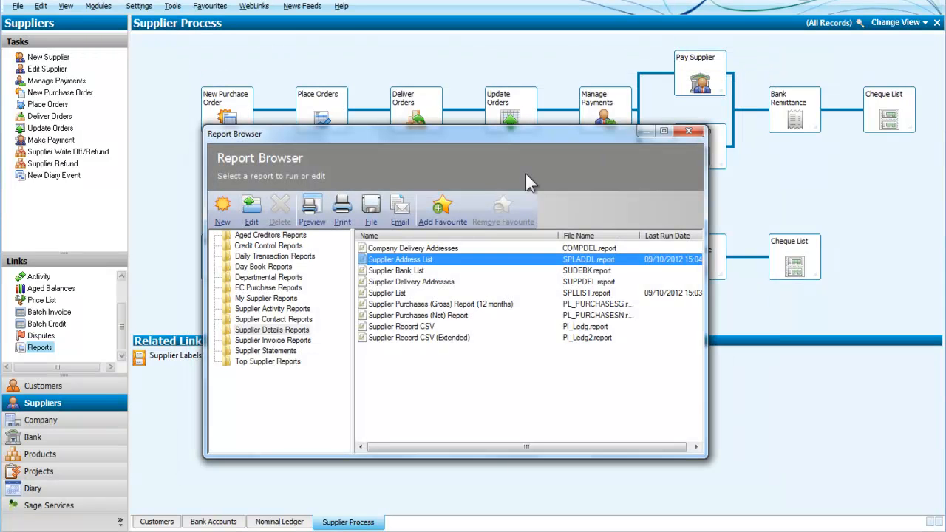
pyautogui.click(688, 130)
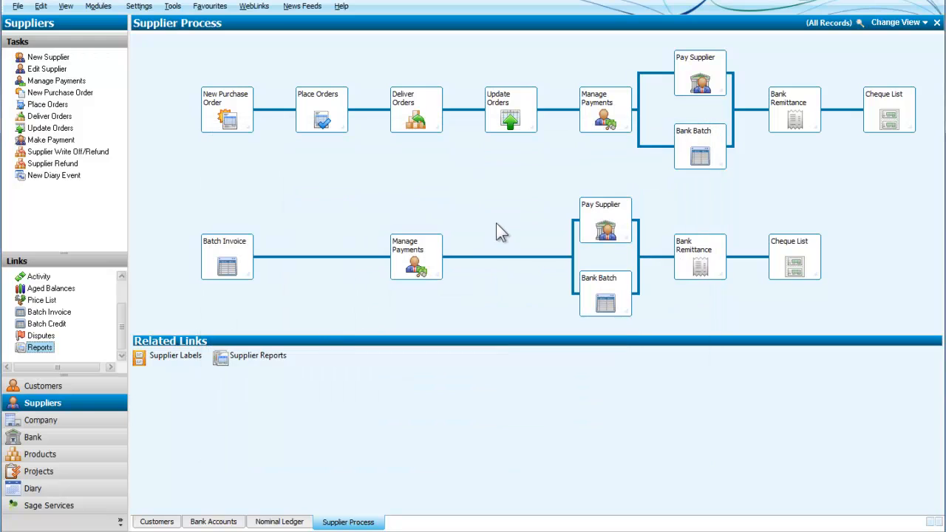